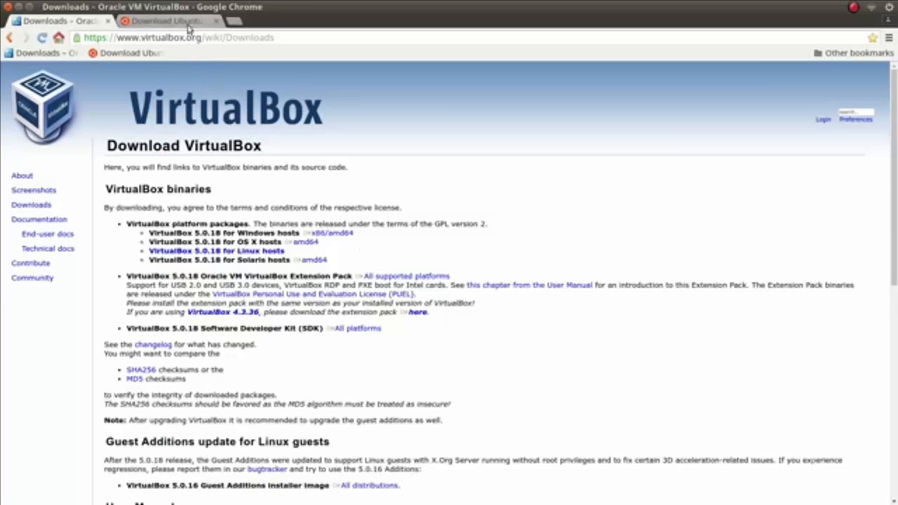
Download the Ubuntu 16.04 LTS desktop image without contributing, then open the browser's downloads list.
left_click(168, 21)
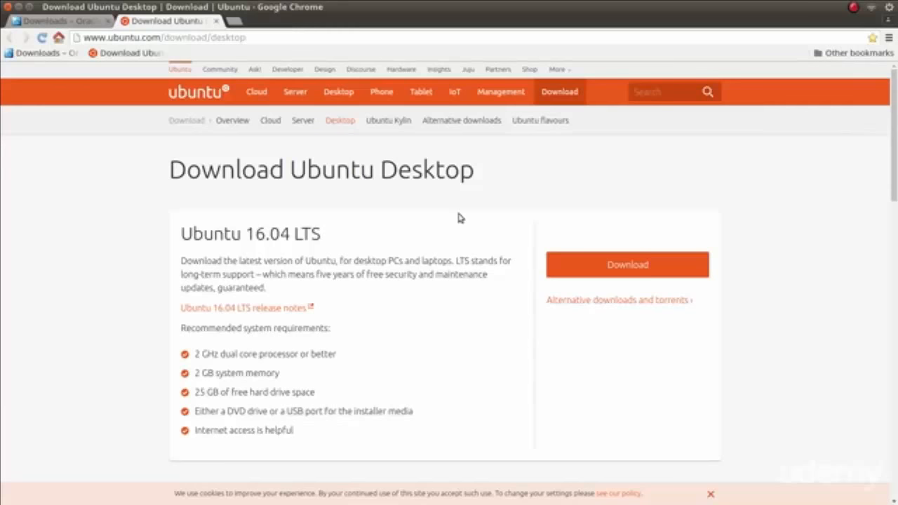
left_click(619, 273)
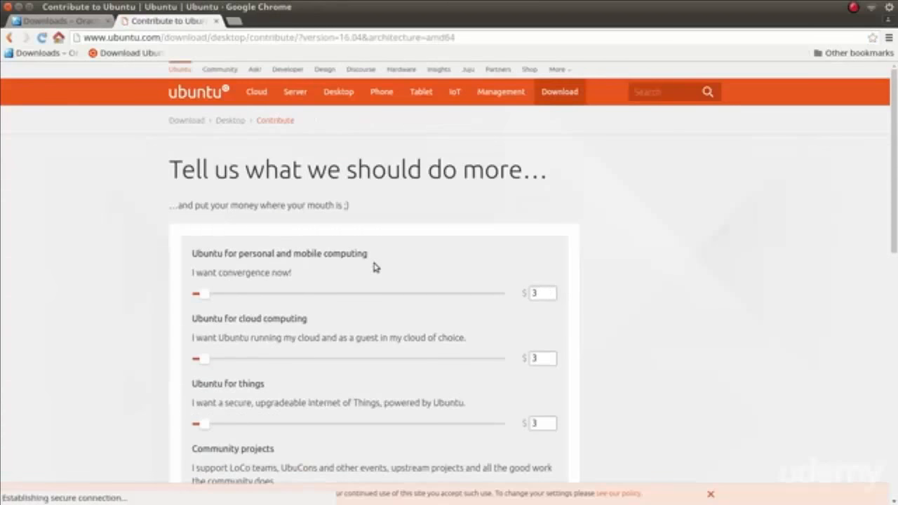
scroll(374, 267, "down", 5)
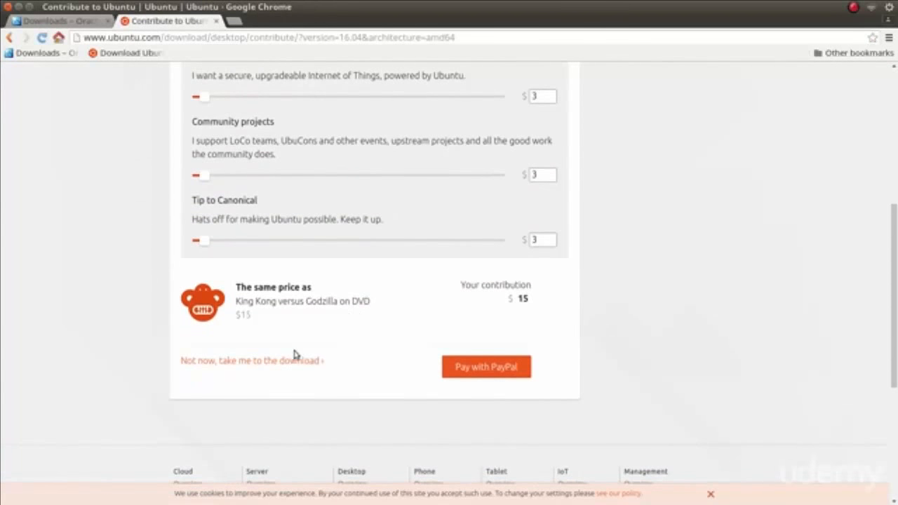
left_click(291, 360)
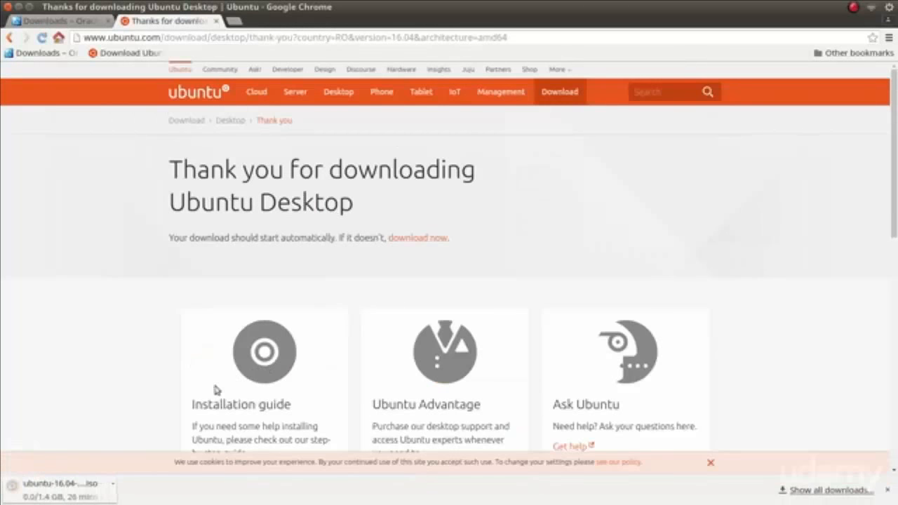
left_click(831, 491)
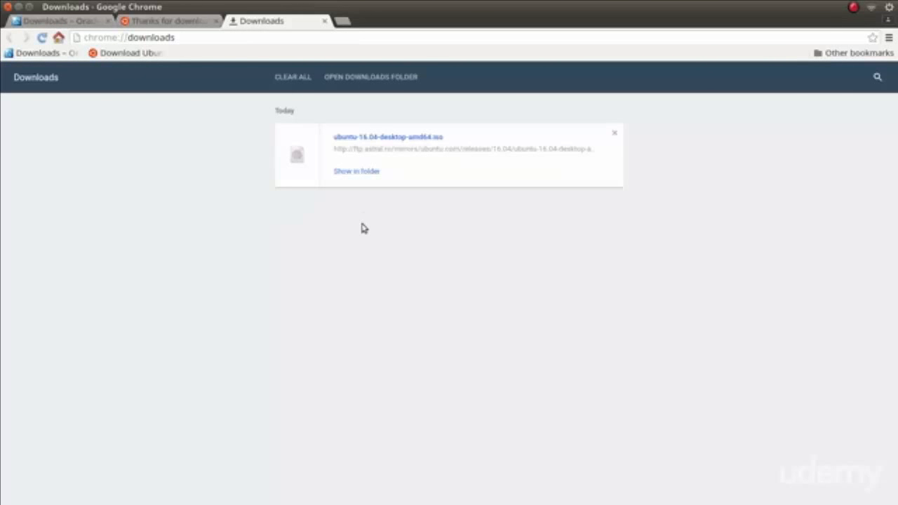
Switch to VirtualBox Manager and start a new virtual machine in guided mode named Ubuntu.
key("alt+Tab")
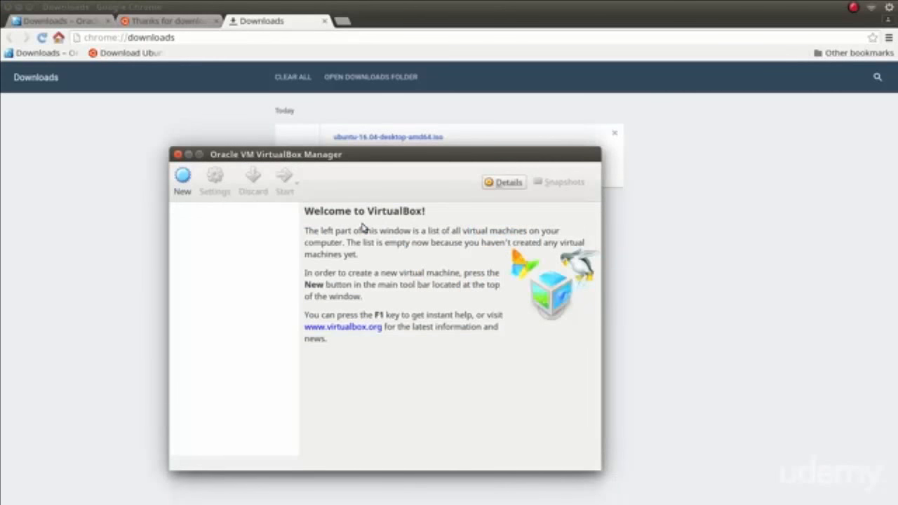
left_click(190, 197)
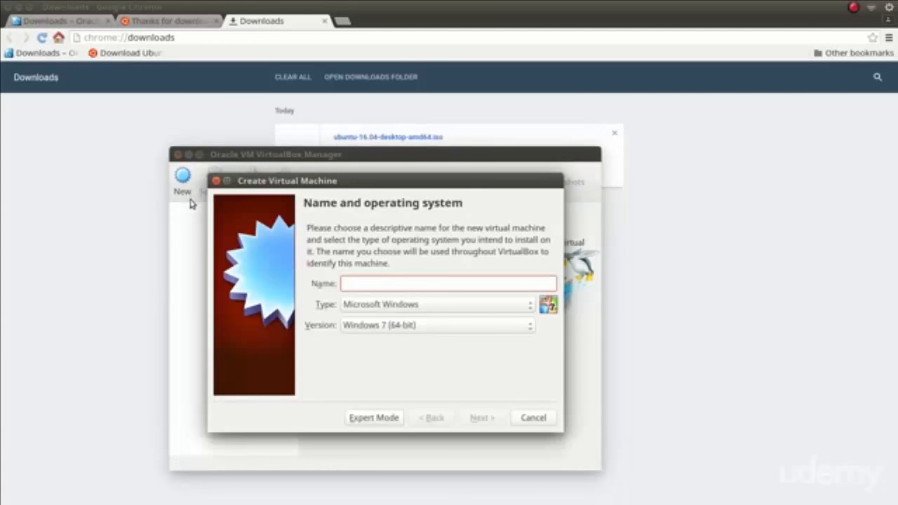
left_click(383, 417)
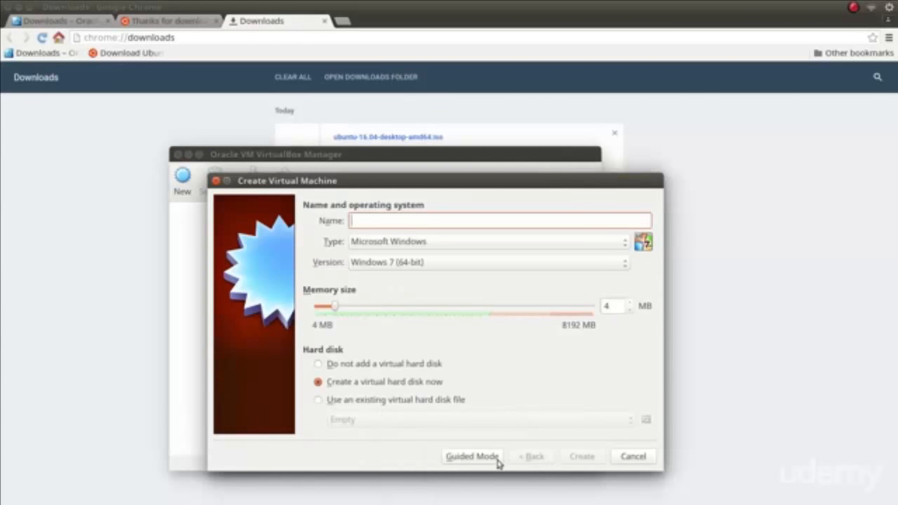
left_click(472, 456)
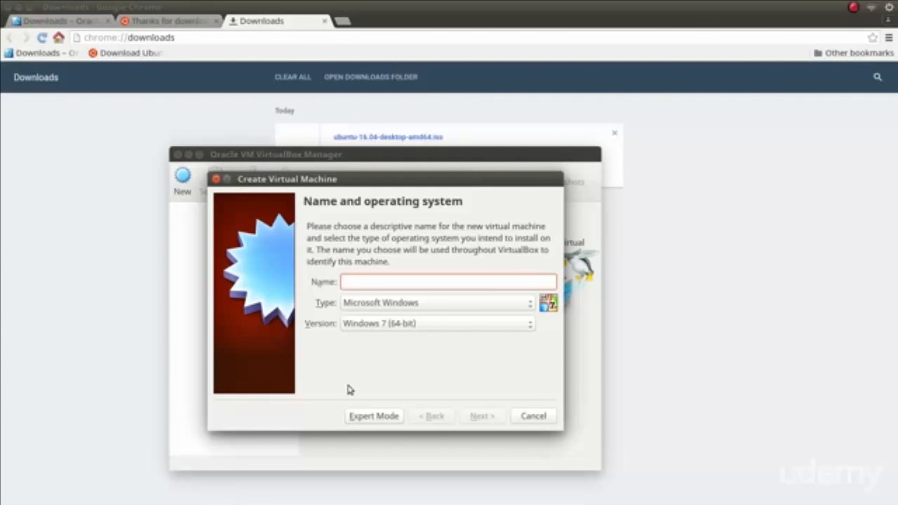
type("Ubuntu")
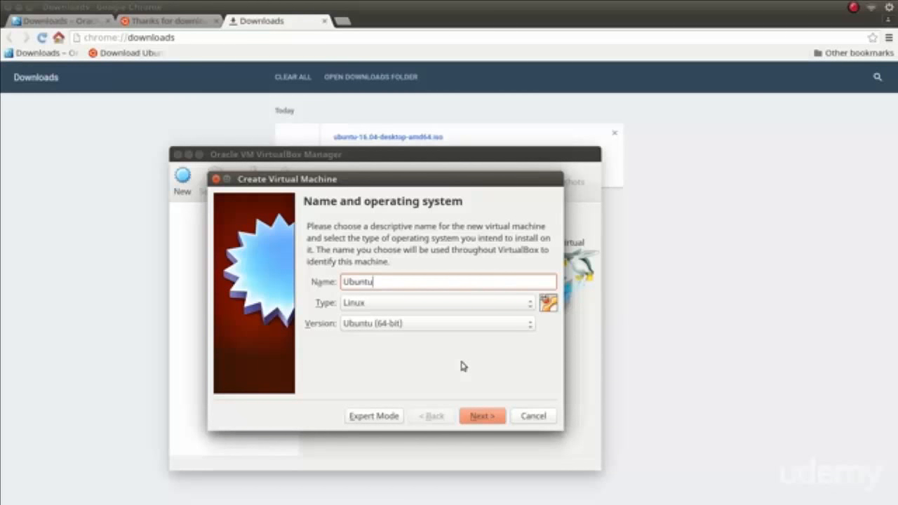
left_click(480, 418)
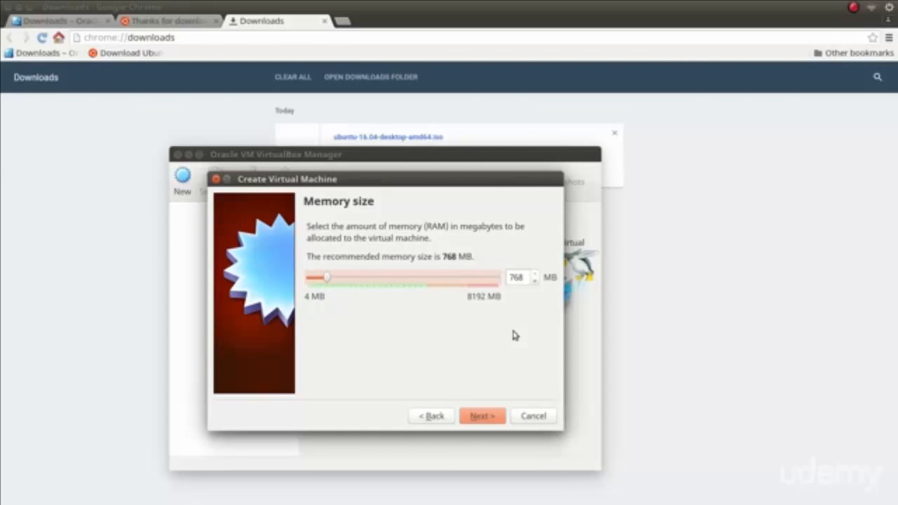
Set the virtual machine's memory size to 1024 MB.
double_click(517, 277)
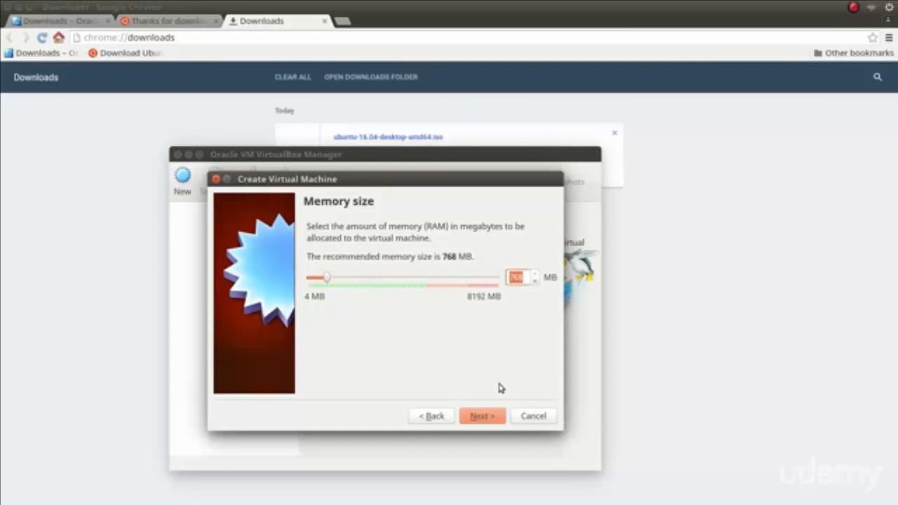
type("1024")
left_click(488, 418)
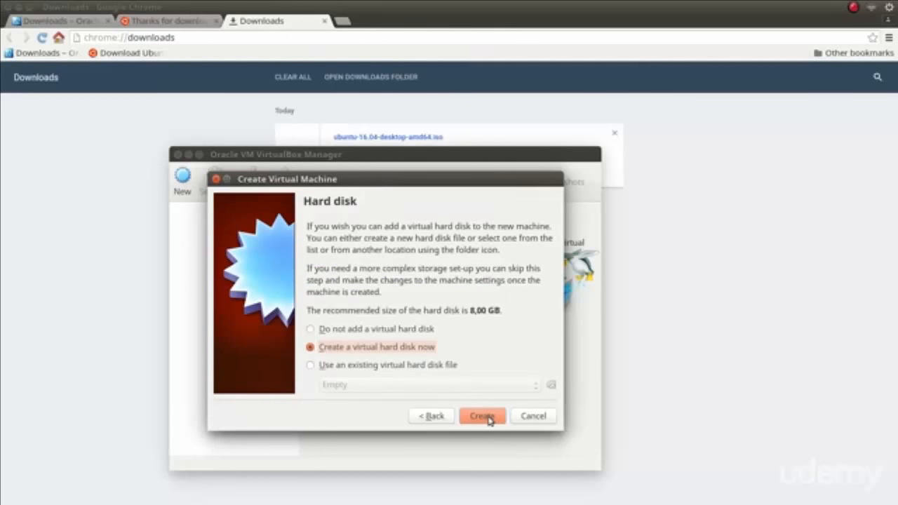
Create a new VDI virtual hard disk with fixed size storage.
left_click(489, 417)
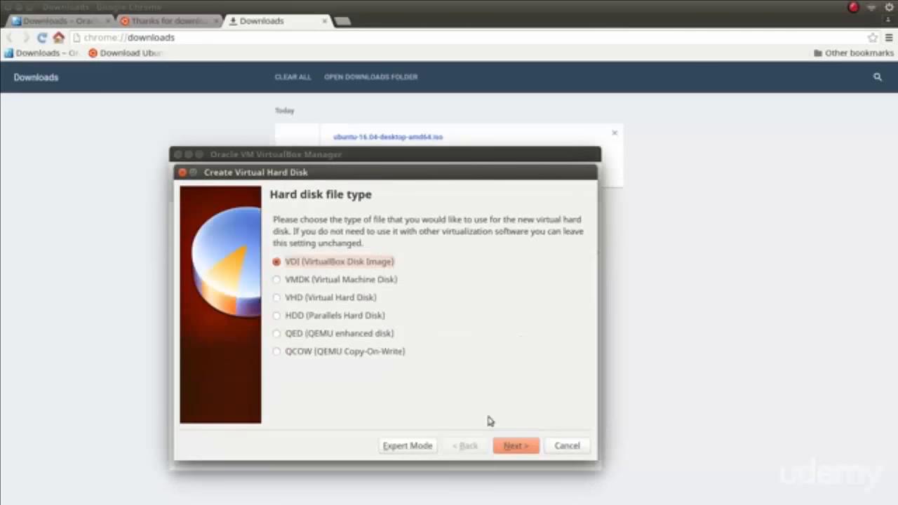
left_click(512, 445)
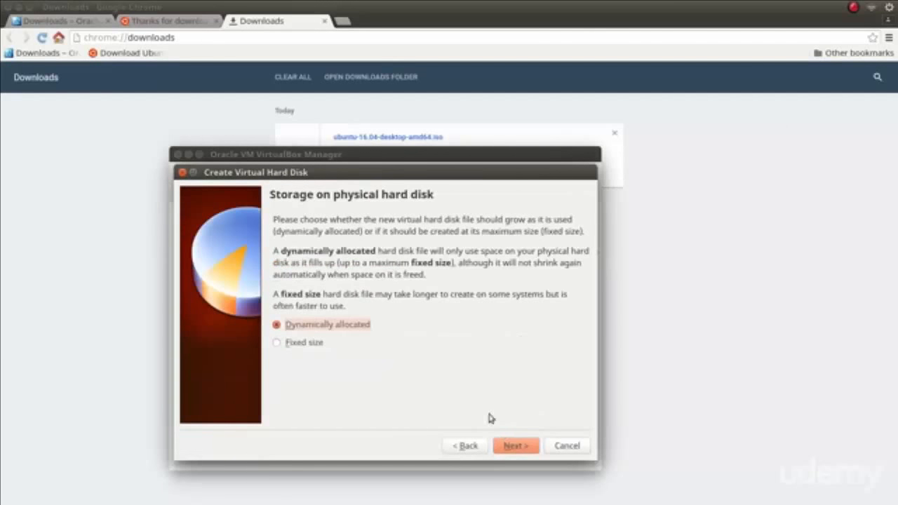
left_click(310, 347)
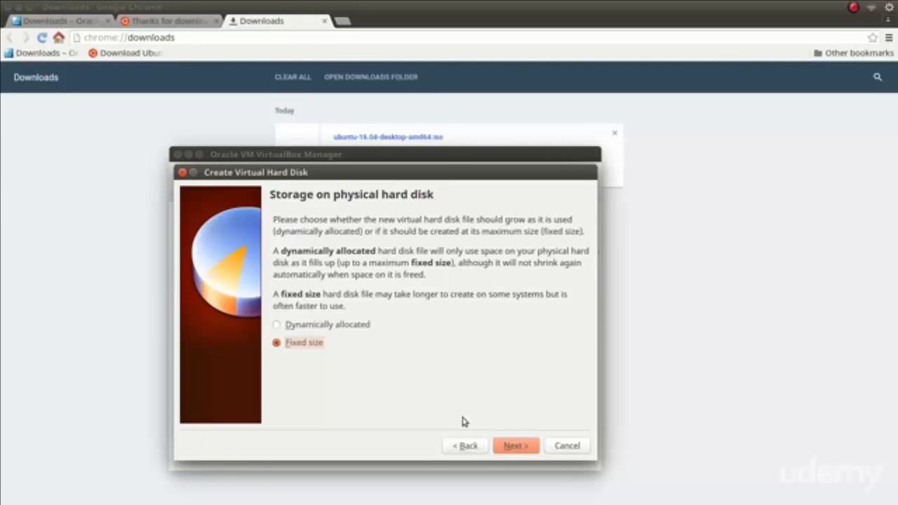
left_click(517, 444)
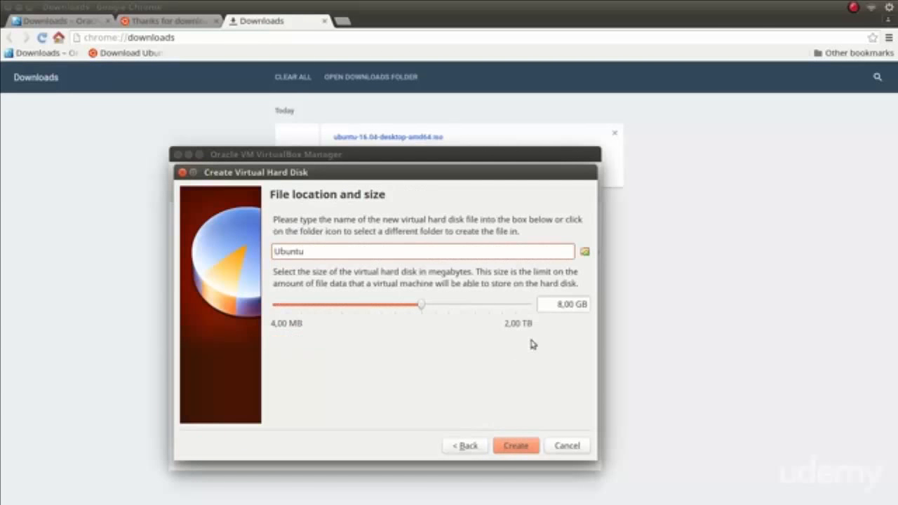
Set the virtual hard disk size to 16 GB and create it.
left_click_drag(553, 307, 563, 307)
type("16")
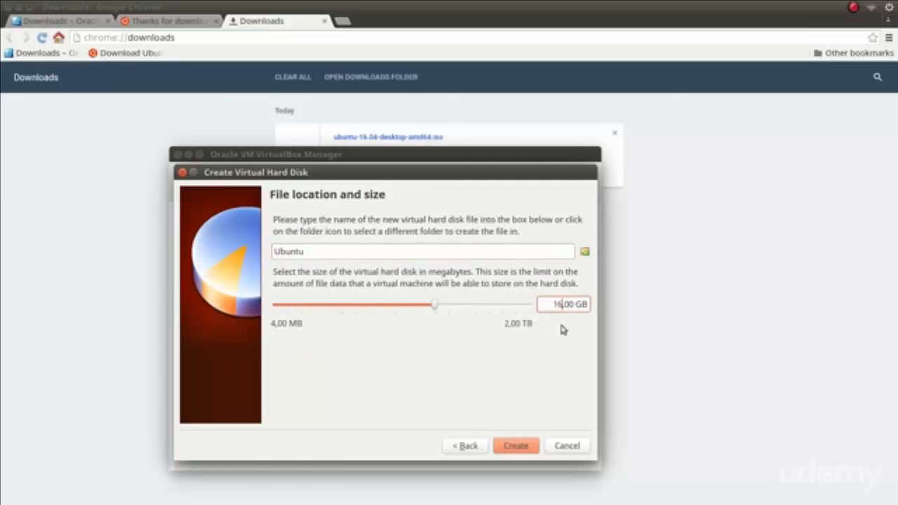
left_click(517, 445)
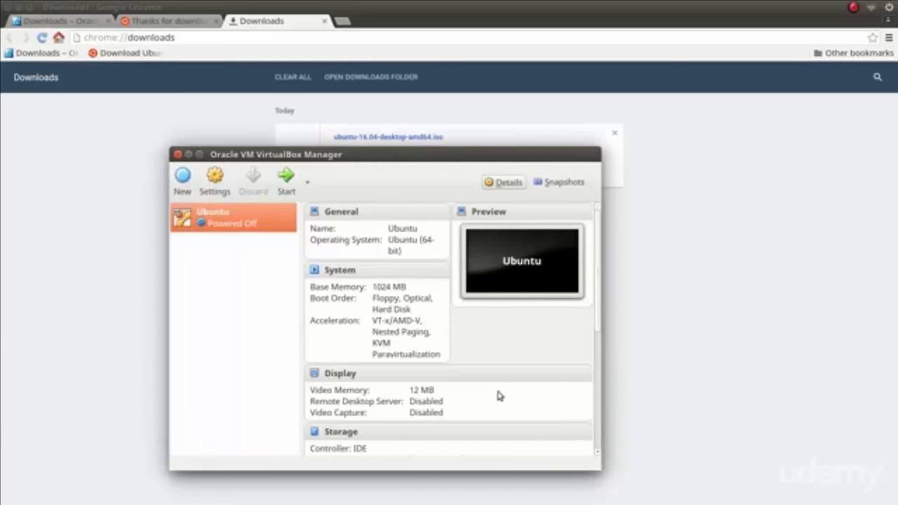
Open the Ubuntu machine's settings and enable 3D acceleration for its display.
left_click(219, 193)
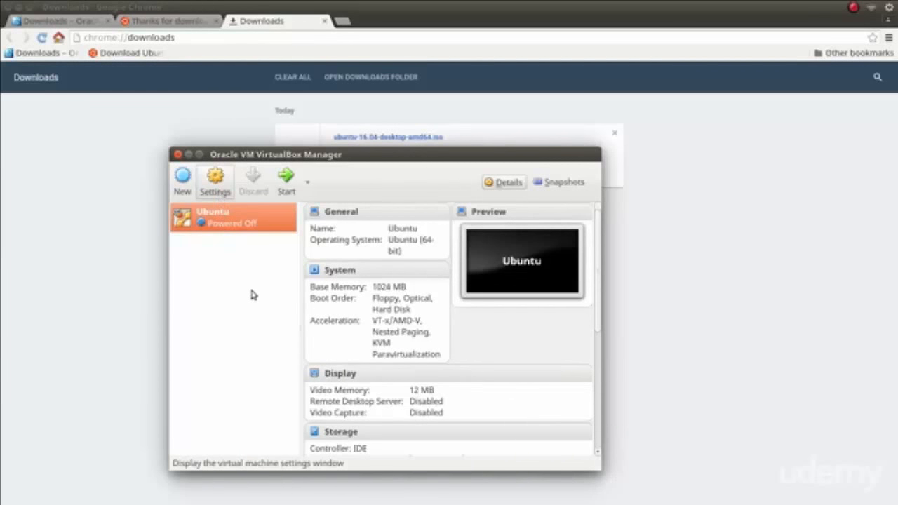
left_click(214, 214)
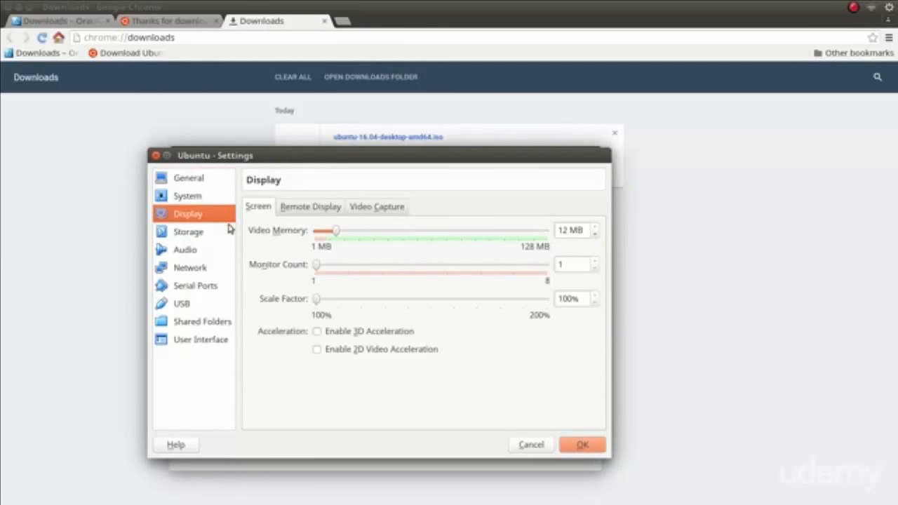
left_click(351, 335)
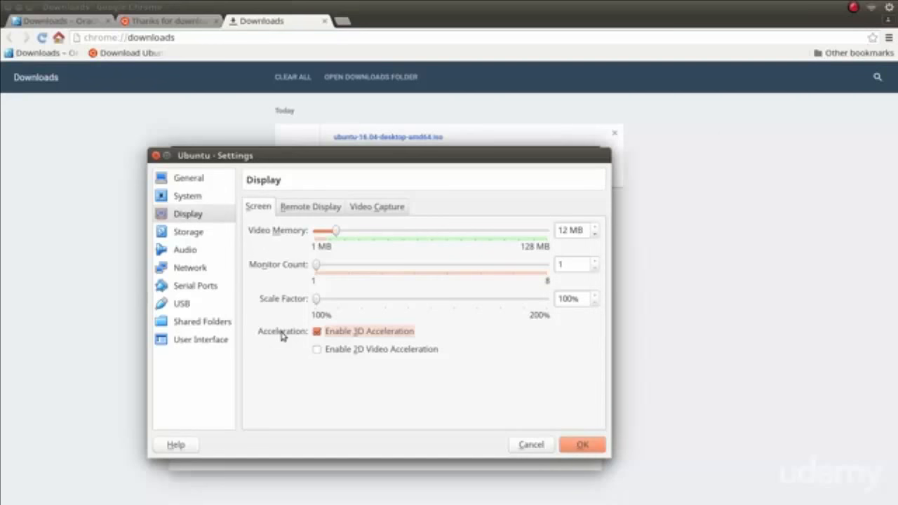
Attach ubuntu-16.04-desktop-amd64.iso to the empty optical drive in storage settings and save the settings.
left_click(211, 234)
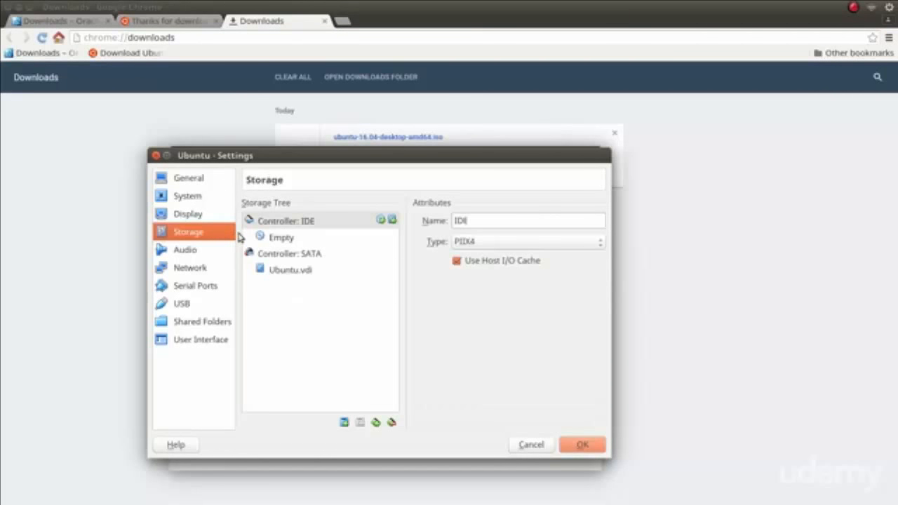
left_click(289, 241)
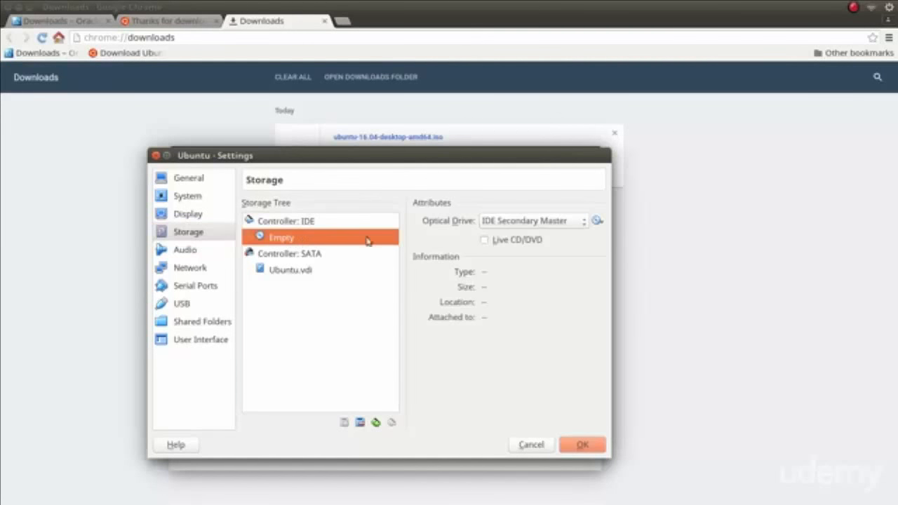
left_click(597, 221)
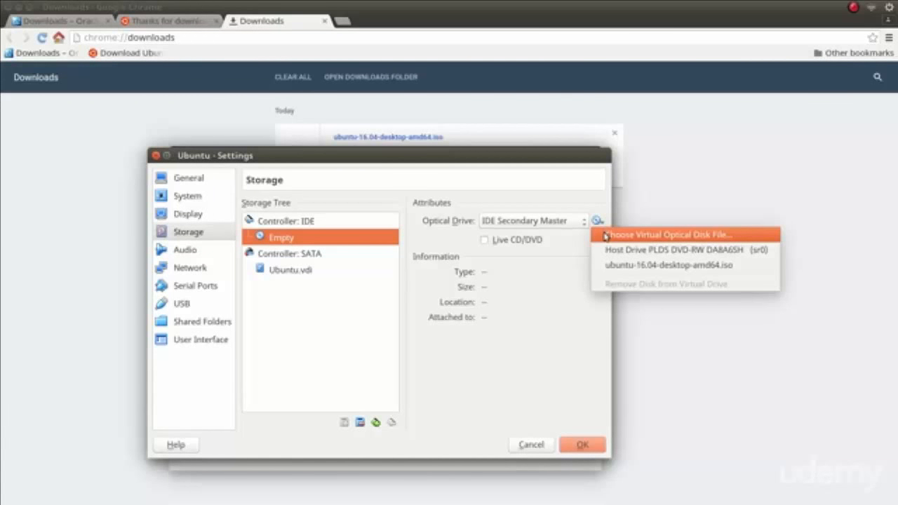
left_click(605, 236)
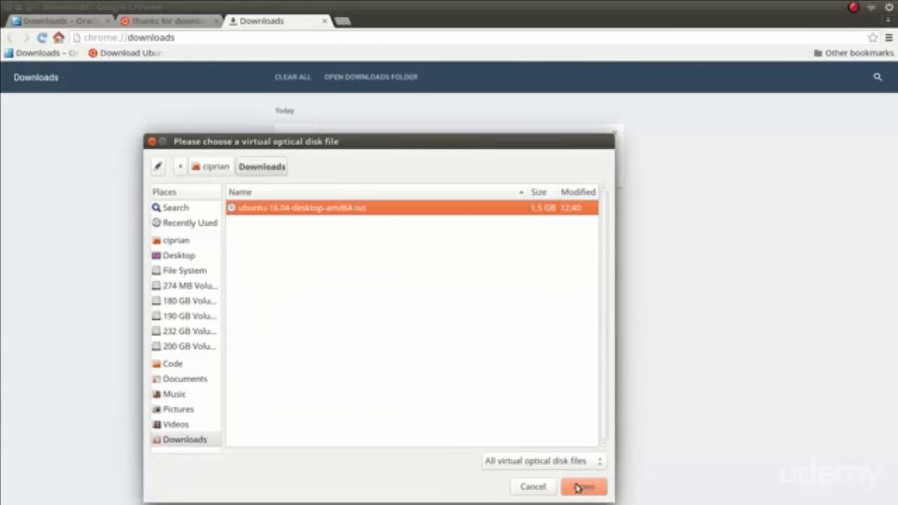
left_click(581, 488)
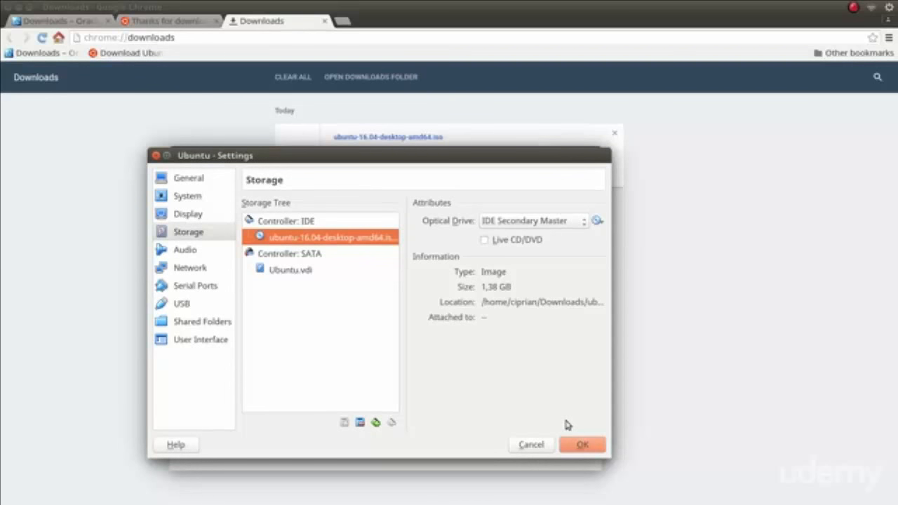
left_click(579, 445)
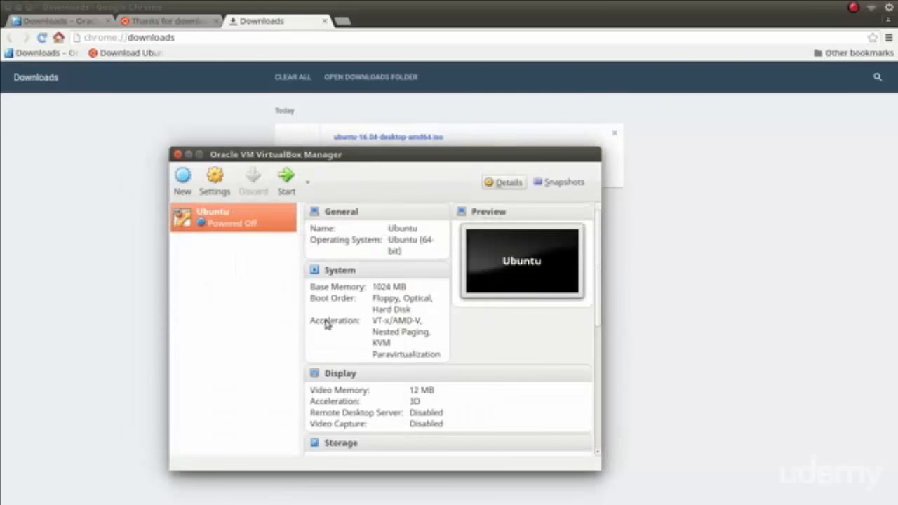
Start the Ubuntu virtual machine in a maximized window and dismiss the keyboard capture notice.
left_click(291, 185)
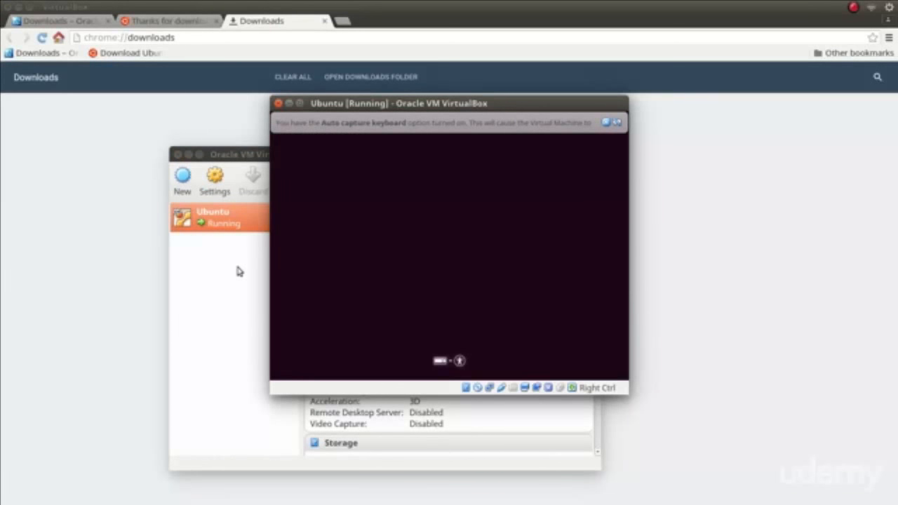
left_click(300, 104)
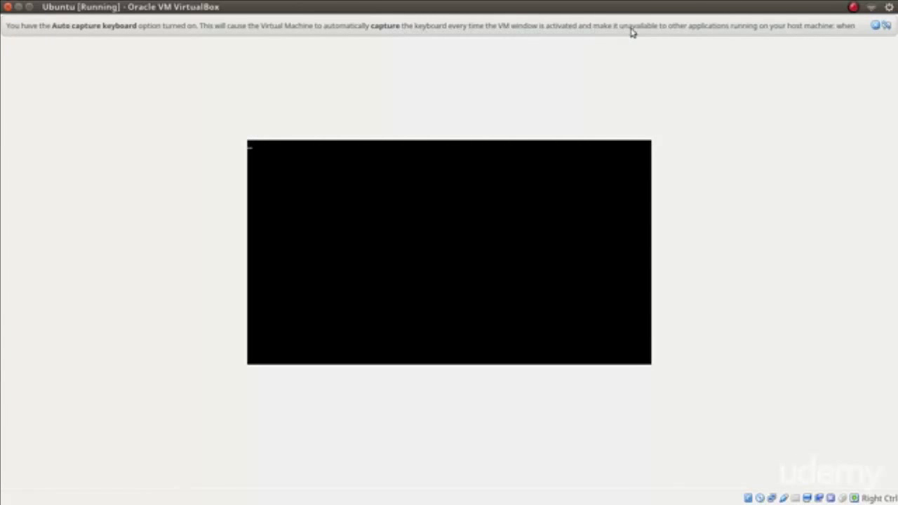
left_click(875, 27)
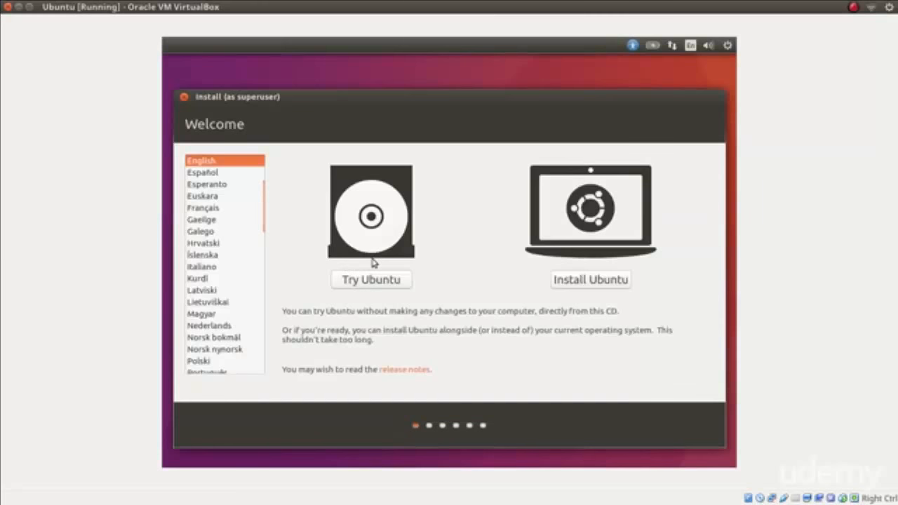
Start installing Ubuntu with updates and third-party software enabled, choosing to erase the disk and confirming the partition changes.
left_click(615, 281)
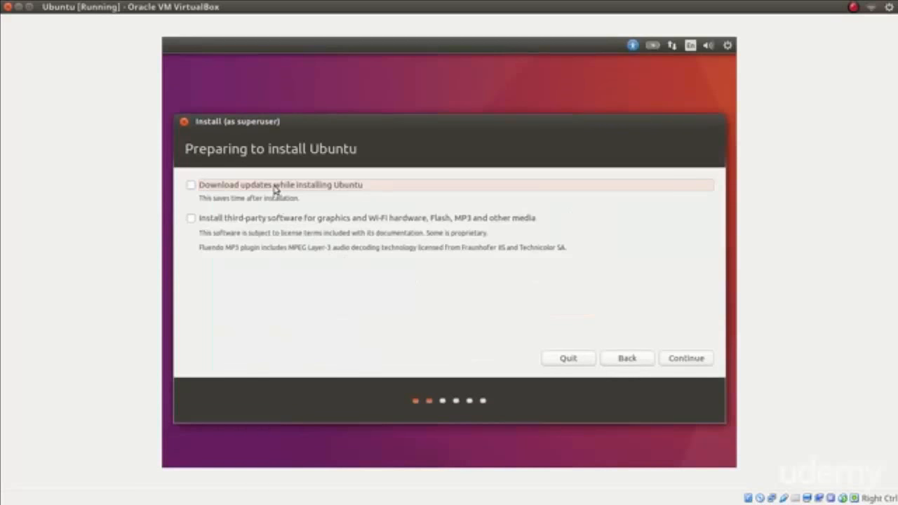
left_click(276, 186)
left_click(271, 224)
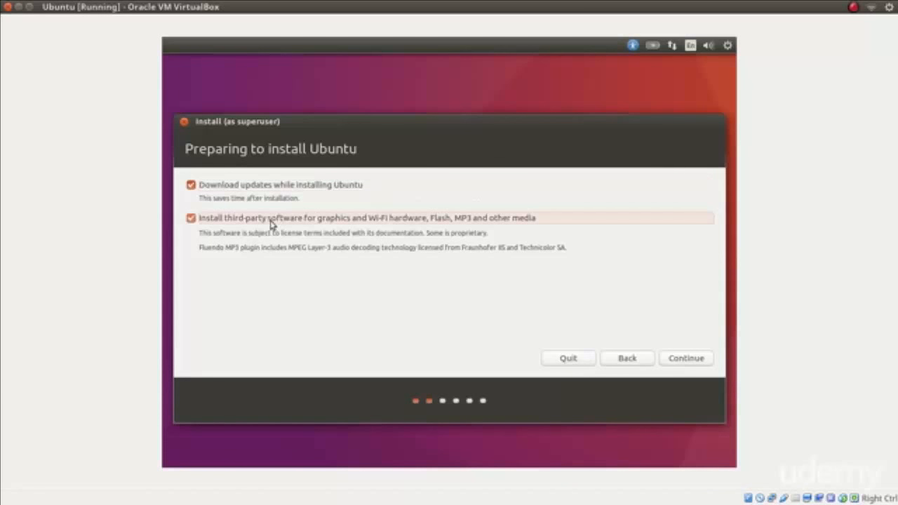
left_click(679, 361)
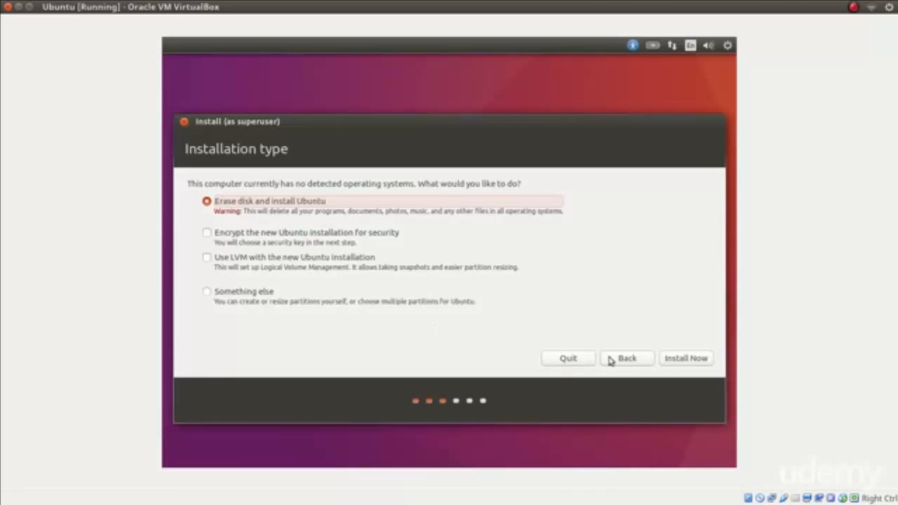
left_click(679, 361)
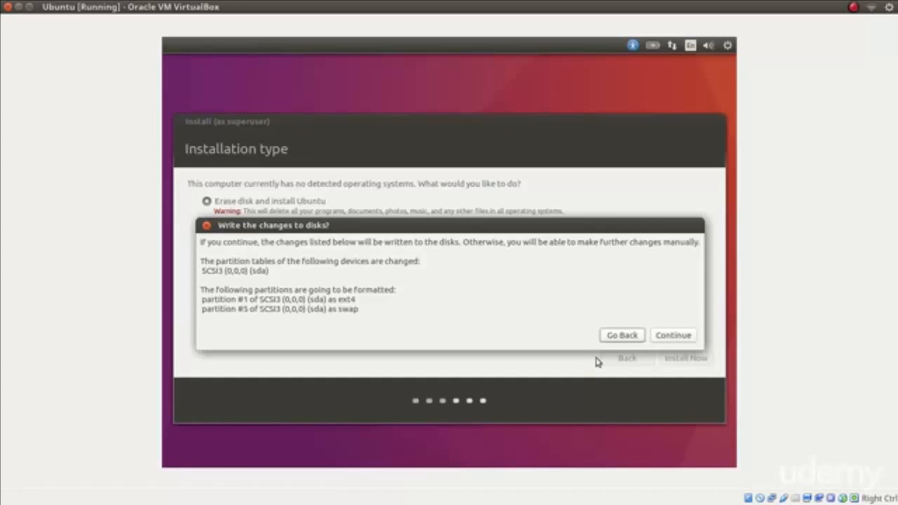
left_click(674, 336)
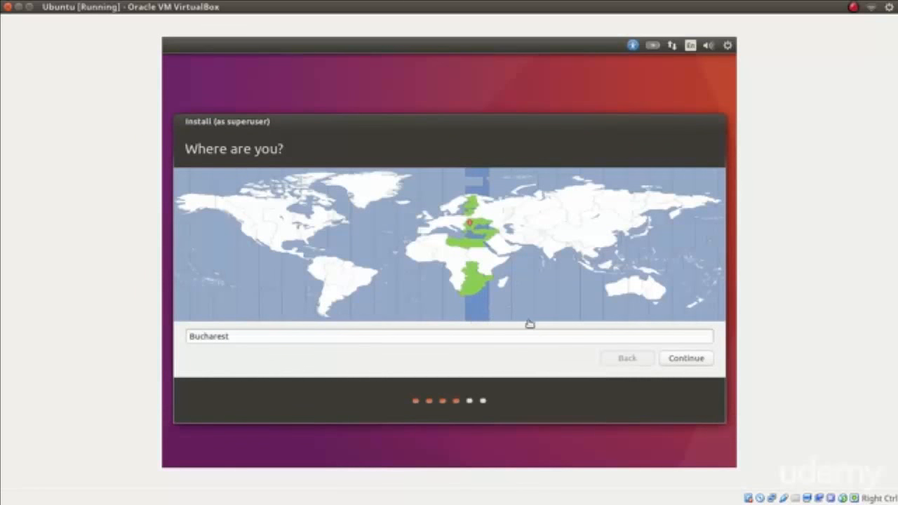
Accept Bucharest as the location and select the English (US) keyboard layout.
left_click(679, 360)
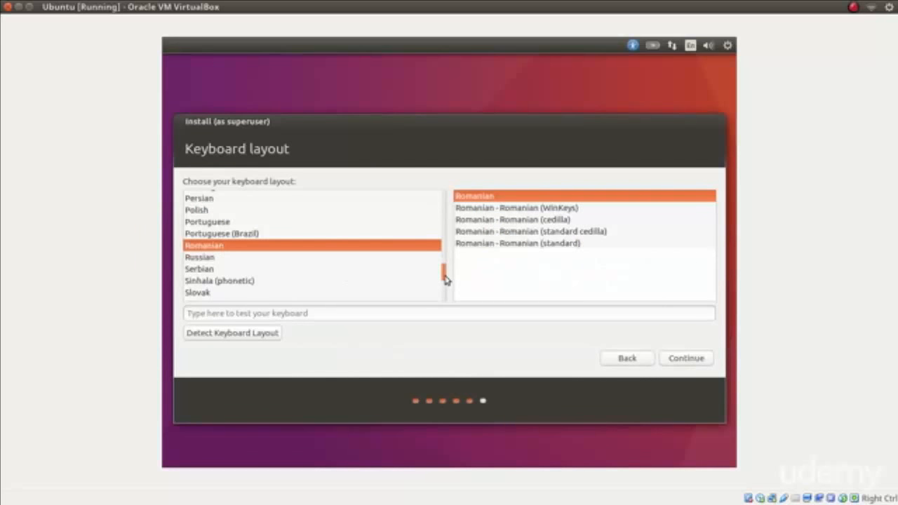
type("engl")
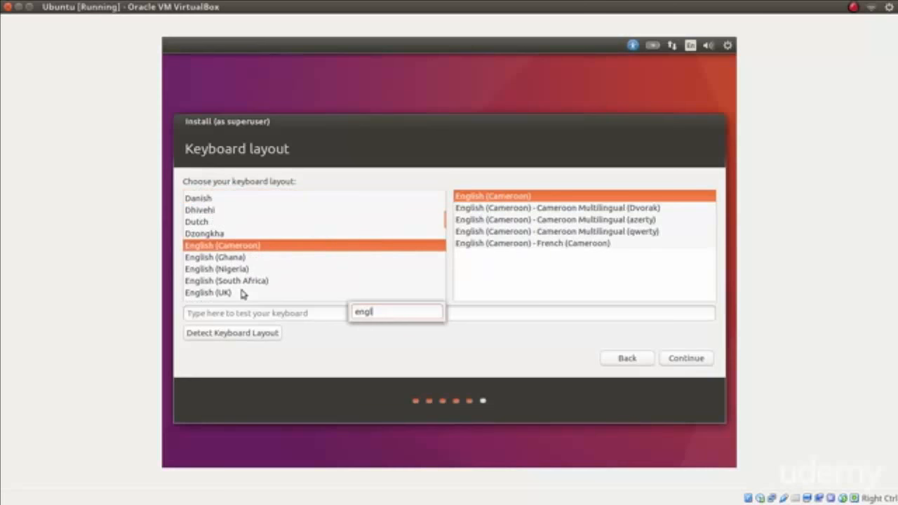
key("Down")
left_click(242, 292)
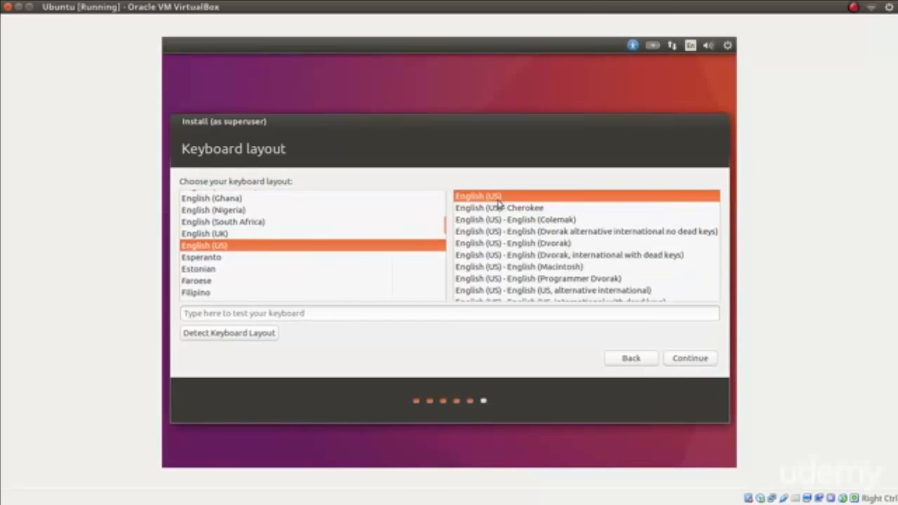
left_click(682, 362)
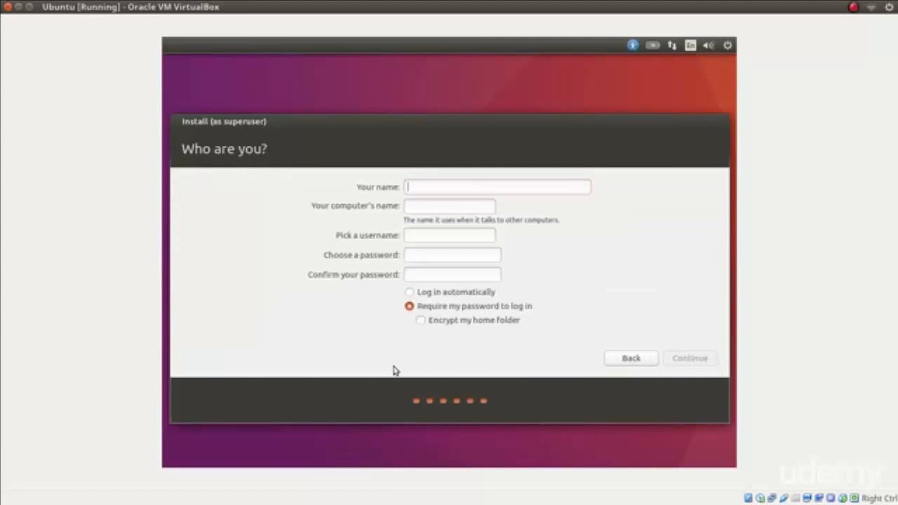
Enter the user's full name and set the computer's name to virtualbox.
type("Cipria")
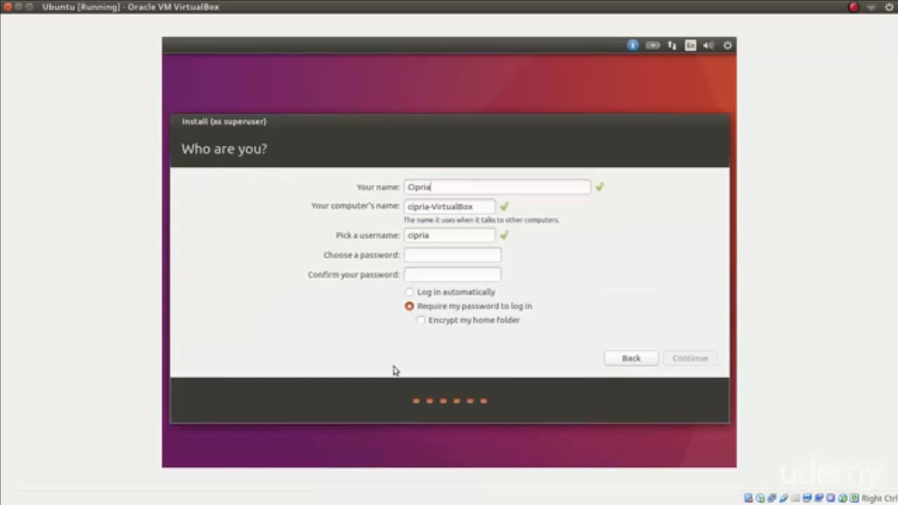
type("n")
key("Tab")
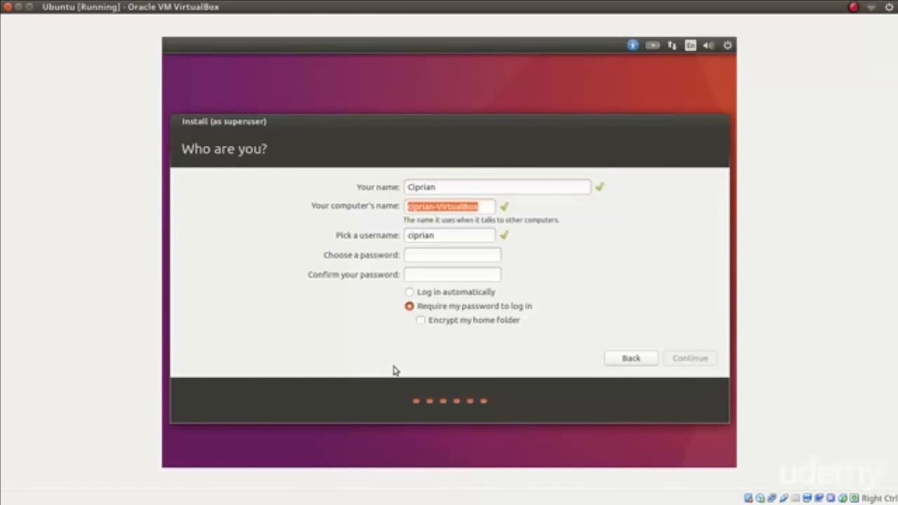
type("ubuntu")
key("Tab")
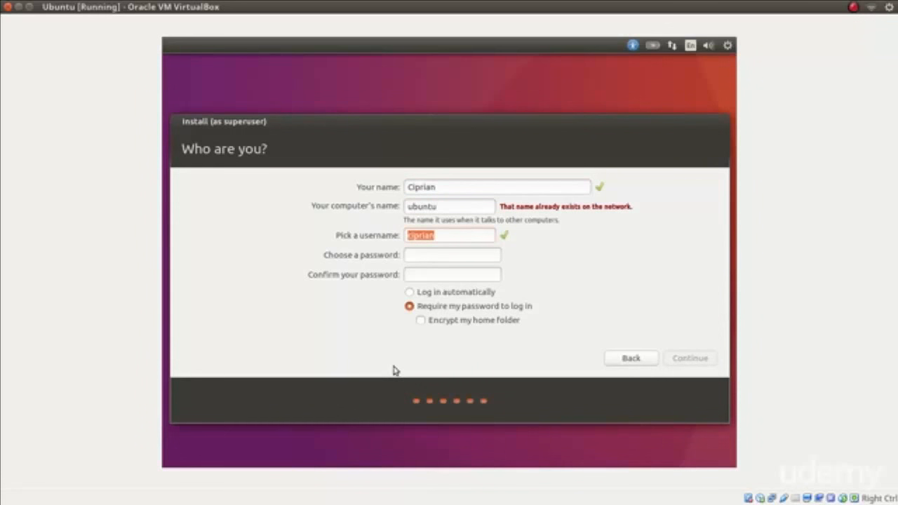
key("shift+Tab")
key("BackSpace")
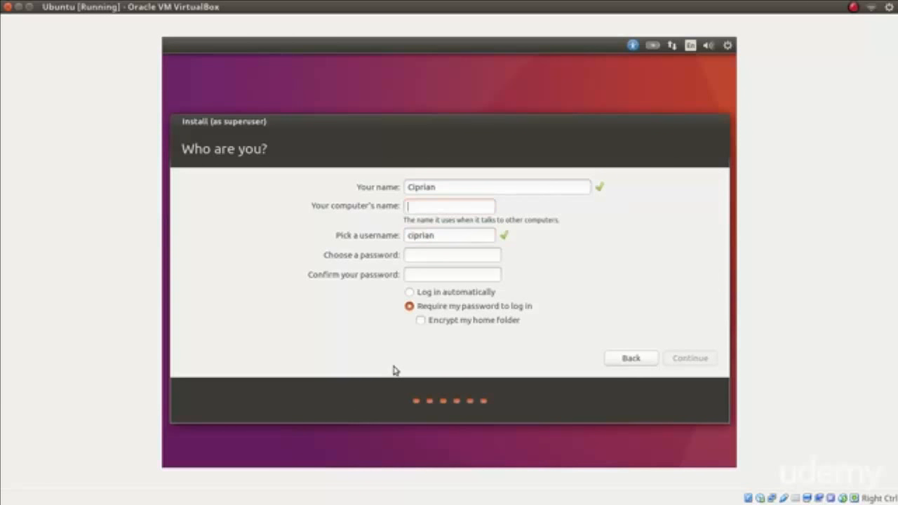
type("virtualbox")
Enter and confirm the account password, choose to log in automatically, and continue the installation.
key("Tab")
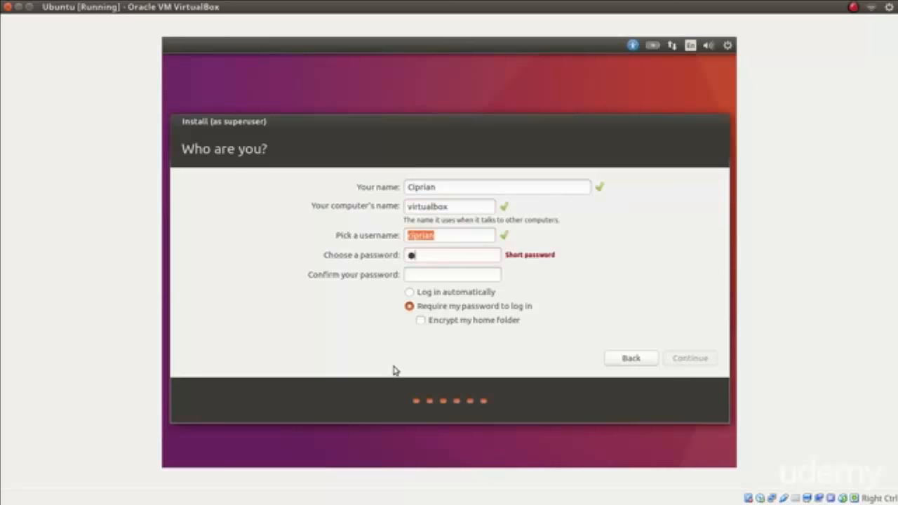
key("Tab")
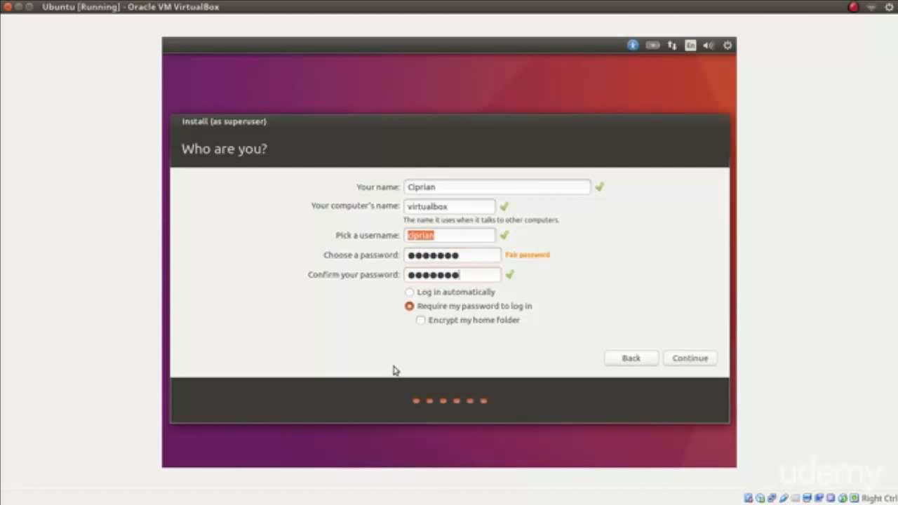
left_click(438, 293)
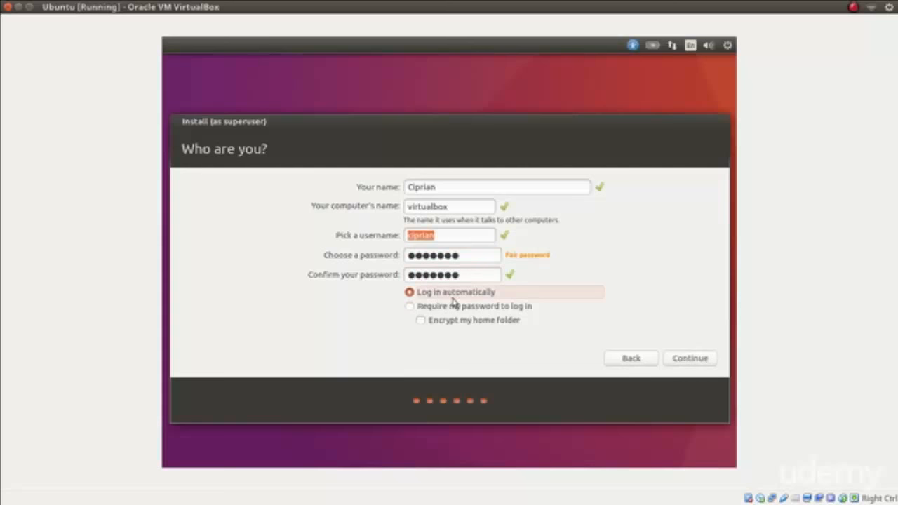
left_click(688, 358)
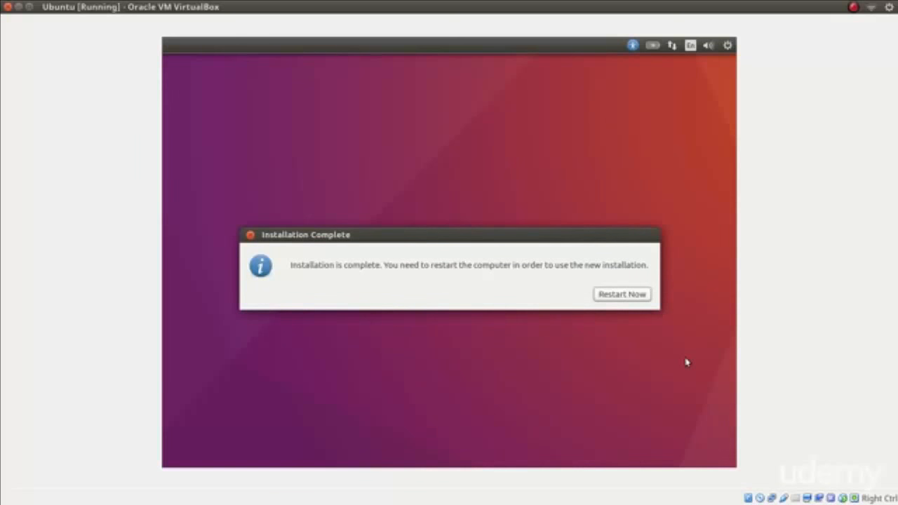
Restart the newly installed system and reset the virtual machine when the boot stalls.
left_click(627, 295)
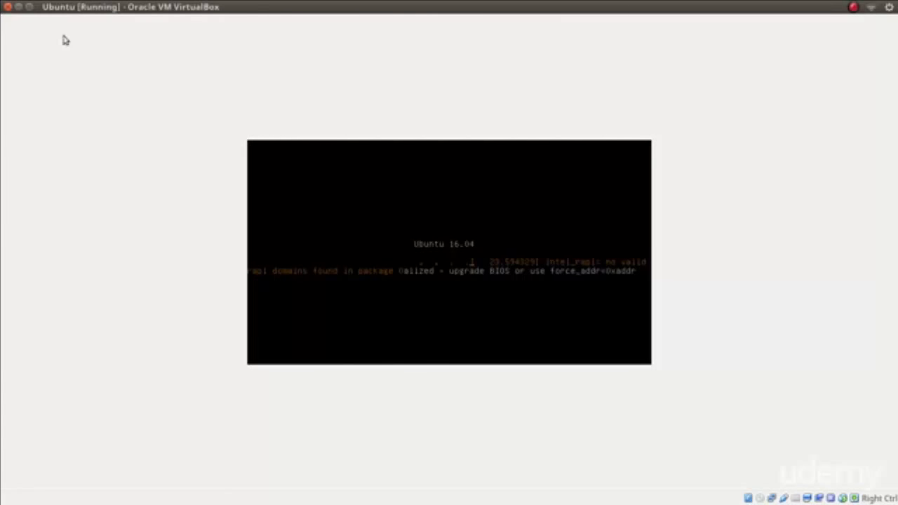
mouse_move(46, 10)
left_click(76, 8)
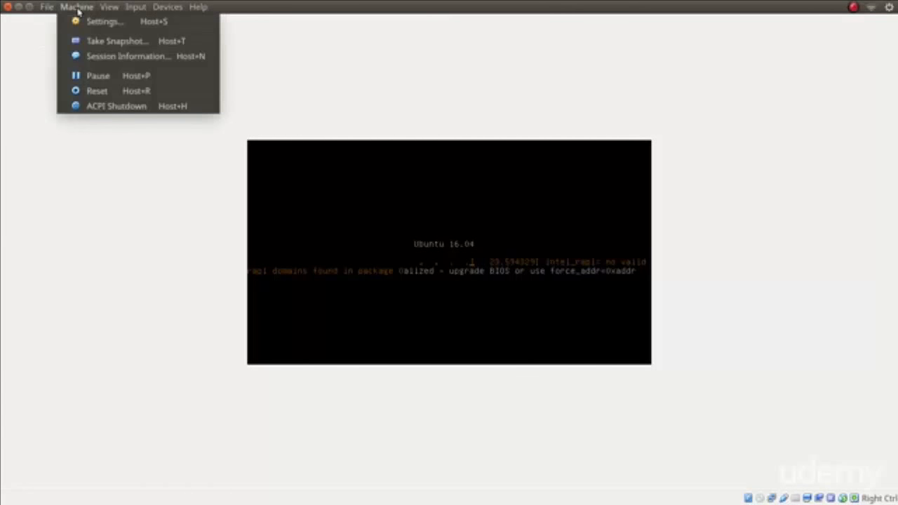
left_click(114, 92)
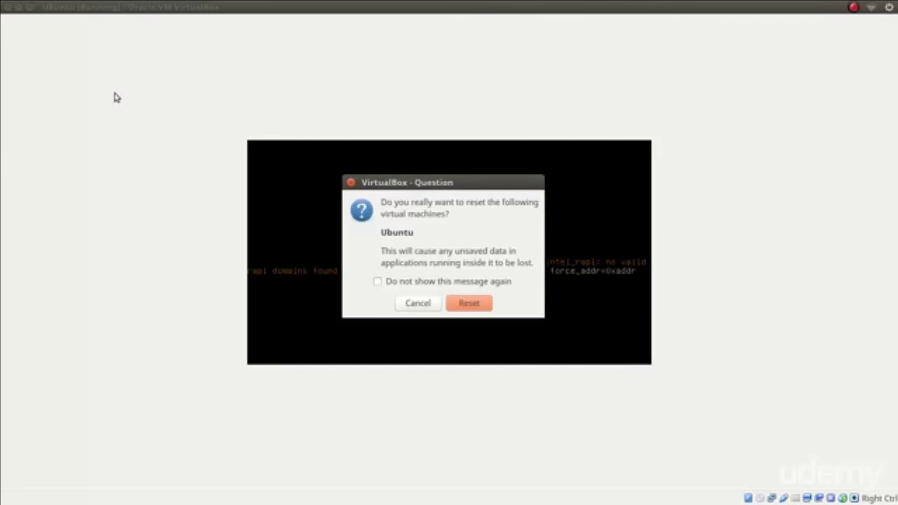
left_click(467, 304)
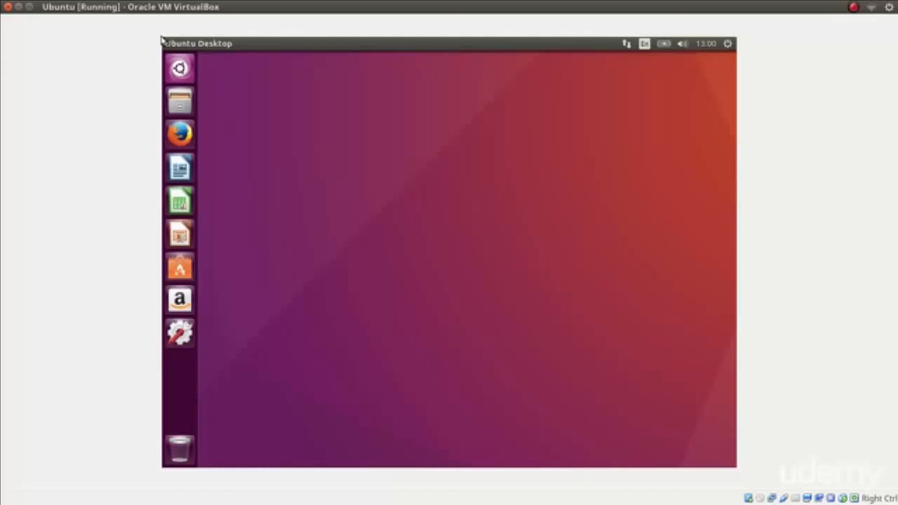
Download the VirtualBox Guest Additions CD image and insert it into the virtual optical drive.
left_click(144, 8)
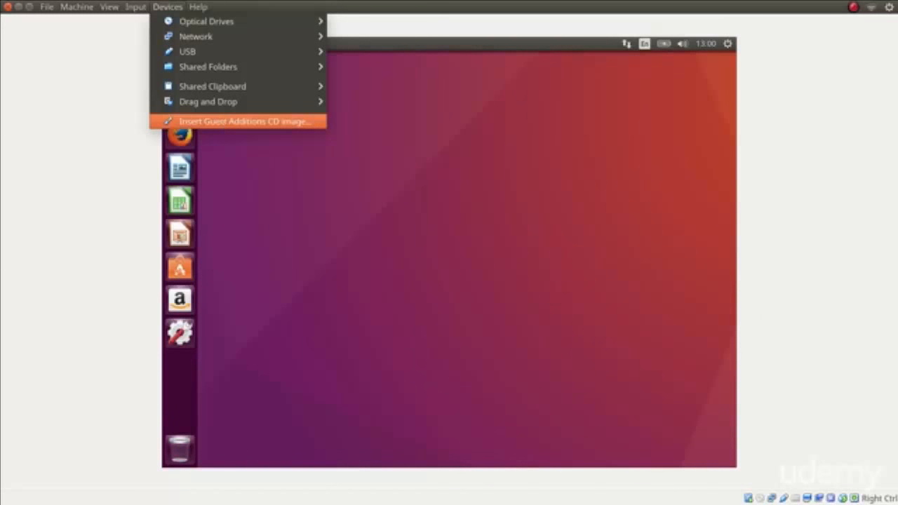
left_click(221, 123)
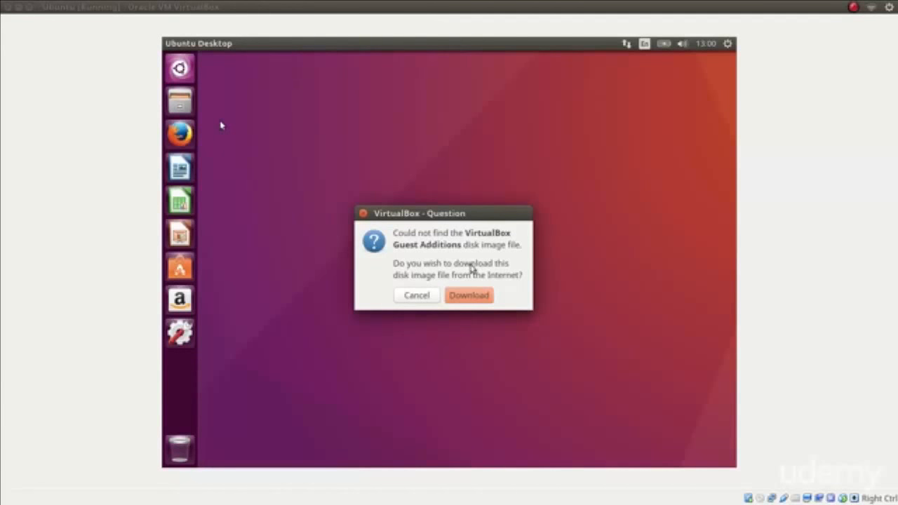
left_click(467, 295)
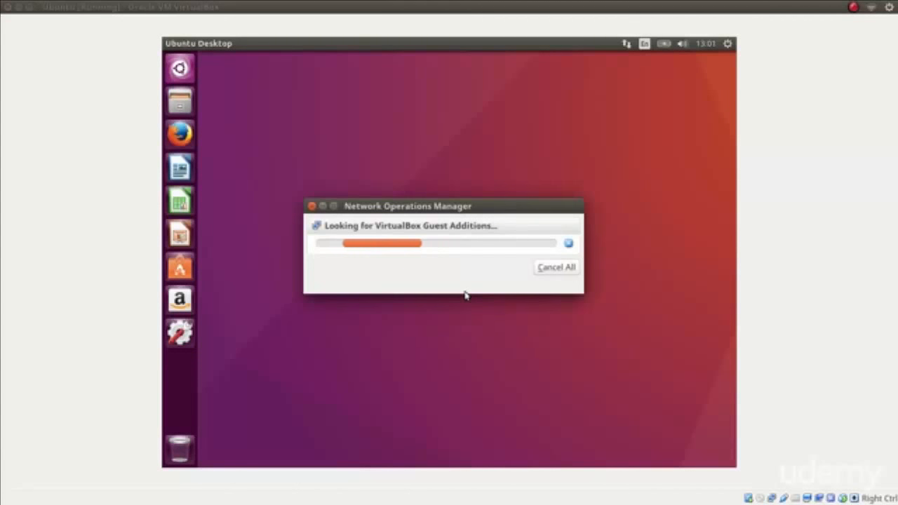
left_click(464, 287)
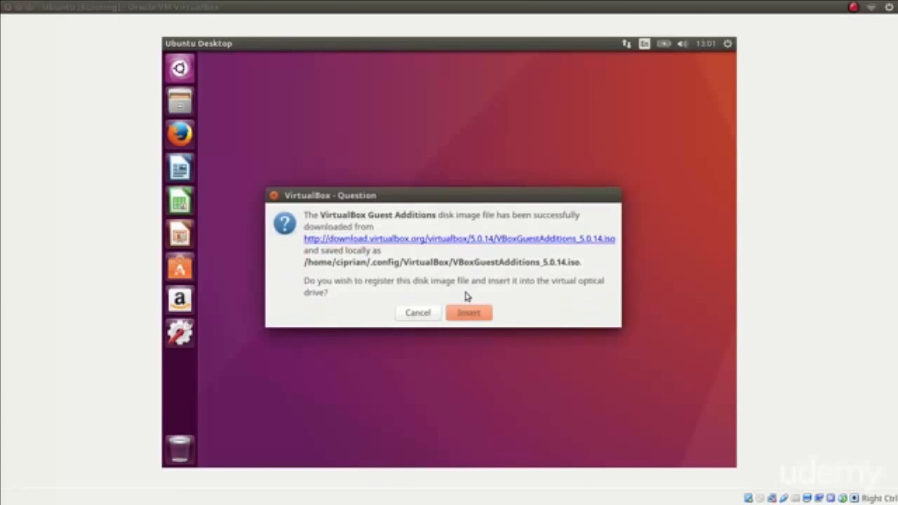
left_click(469, 313)
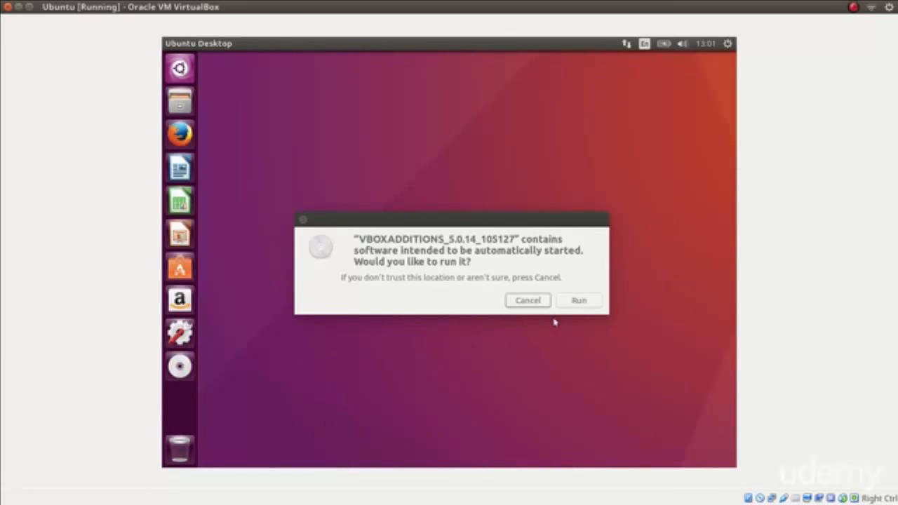
Run the Guest Additions autorun software, authenticate with the account password, and close the installer terminal.
left_click(598, 304)
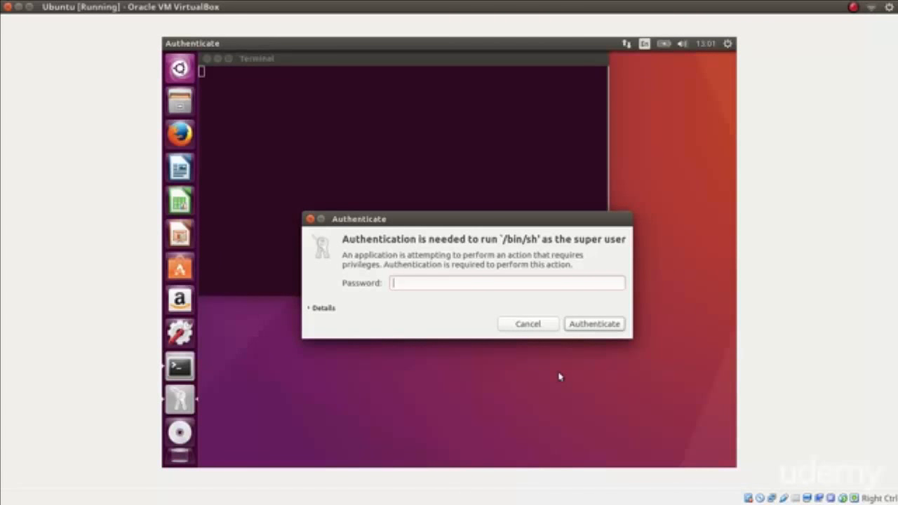
type("********")
key("Return")
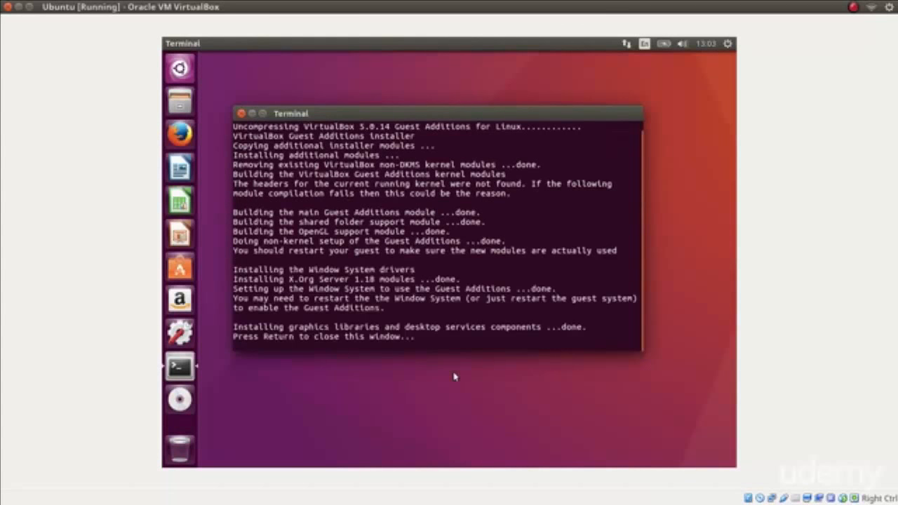
key("Return")
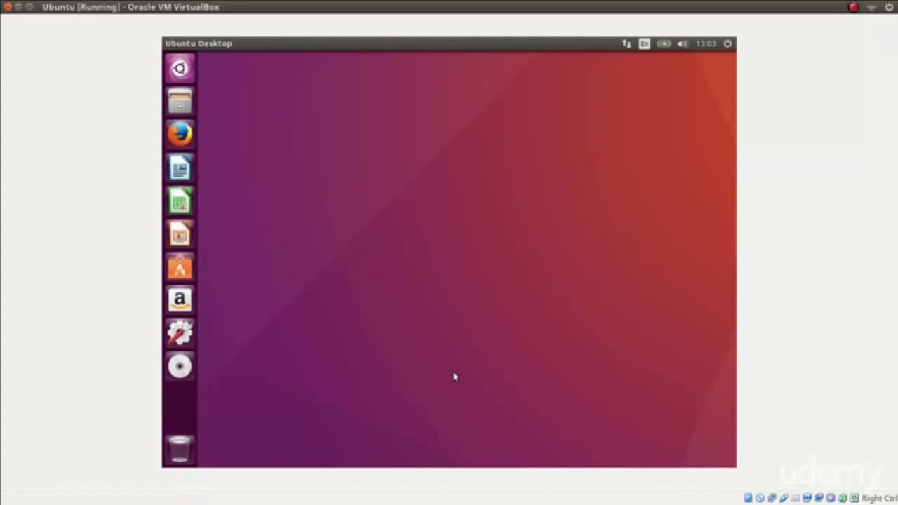
Eject the VBOXADDITIONS disc and shut down the Ubuntu virtual machine.
right_click(186, 371)
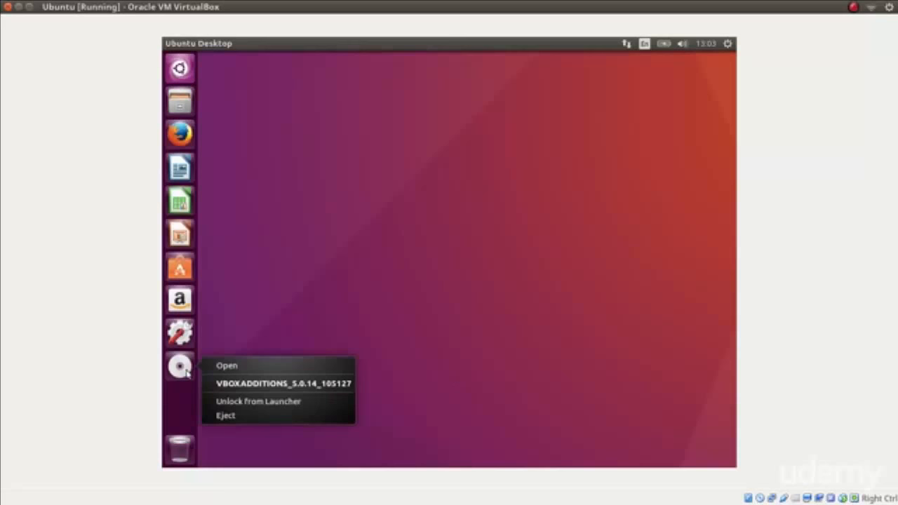
left_click(252, 416)
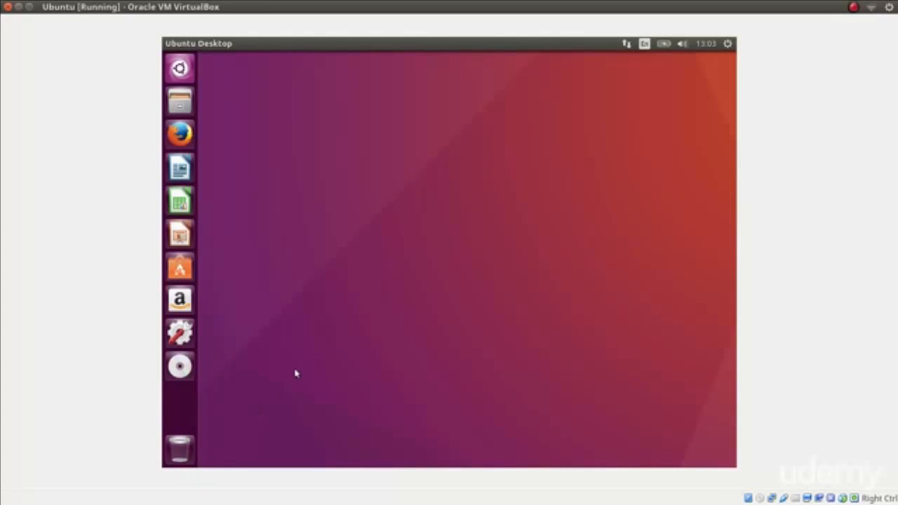
left_click(730, 45)
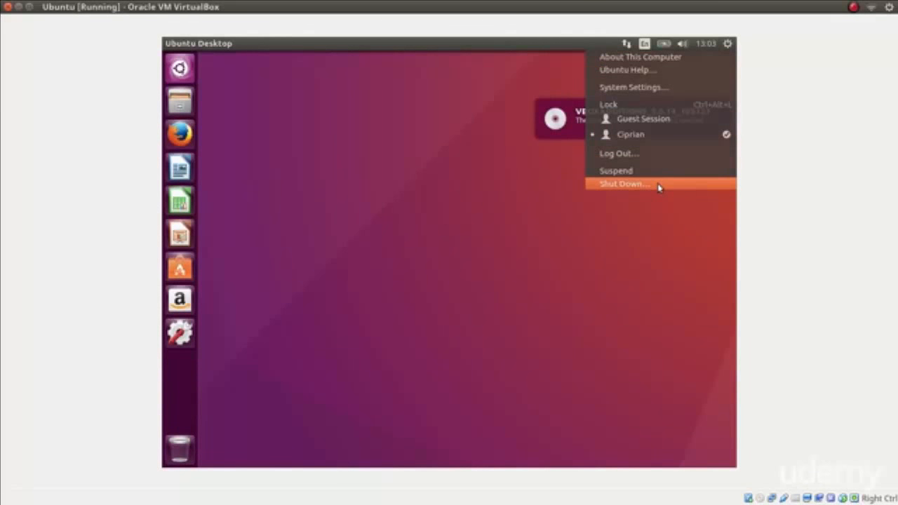
left_click(660, 186)
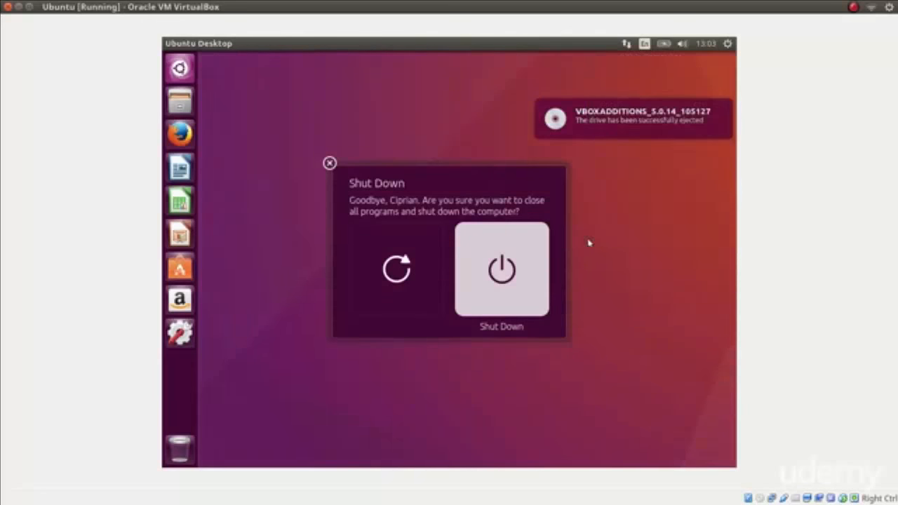
left_click(526, 291)
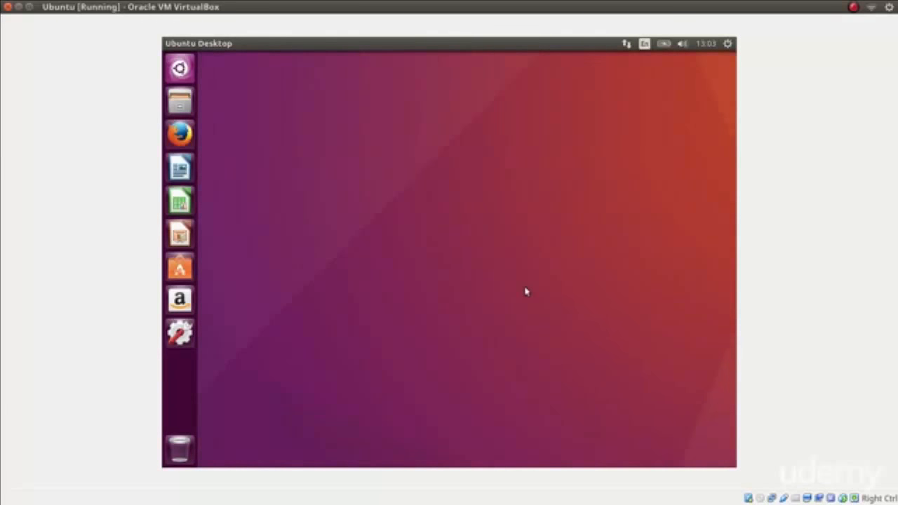